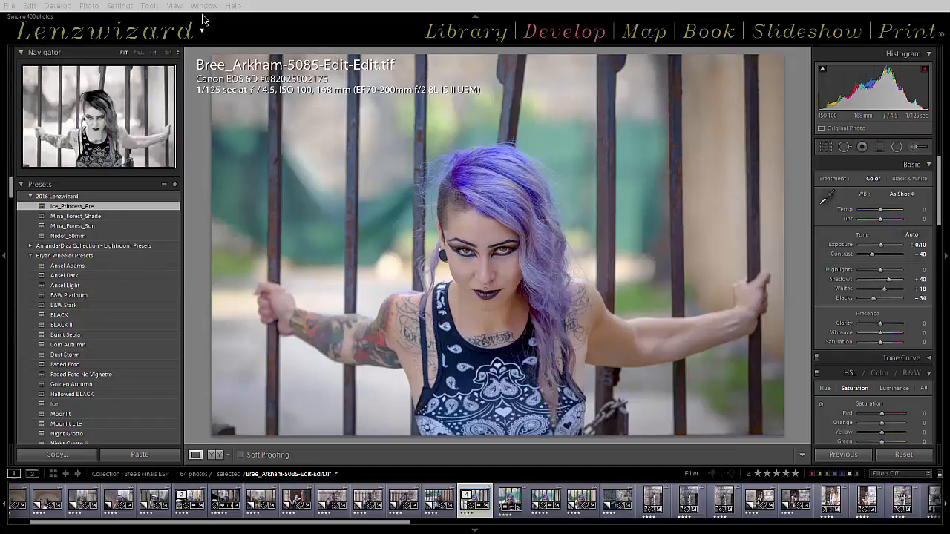
# Apply the Sin City | Dark Red preset to the photo and set its HSL red luminance to -67.
pyautogui.click(291, 7)
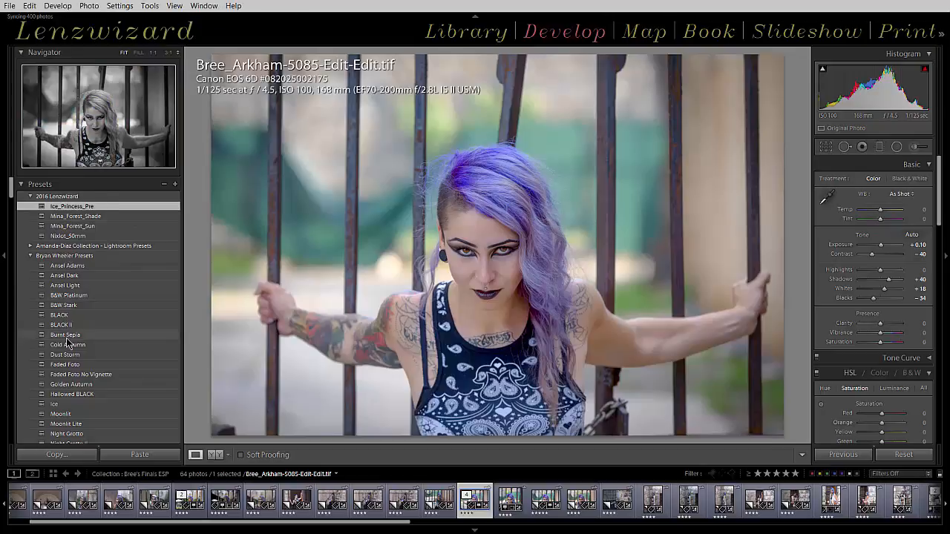
pyautogui.scroll(-10, 67, 334)
pyautogui.scroll(-15, 67, 341)
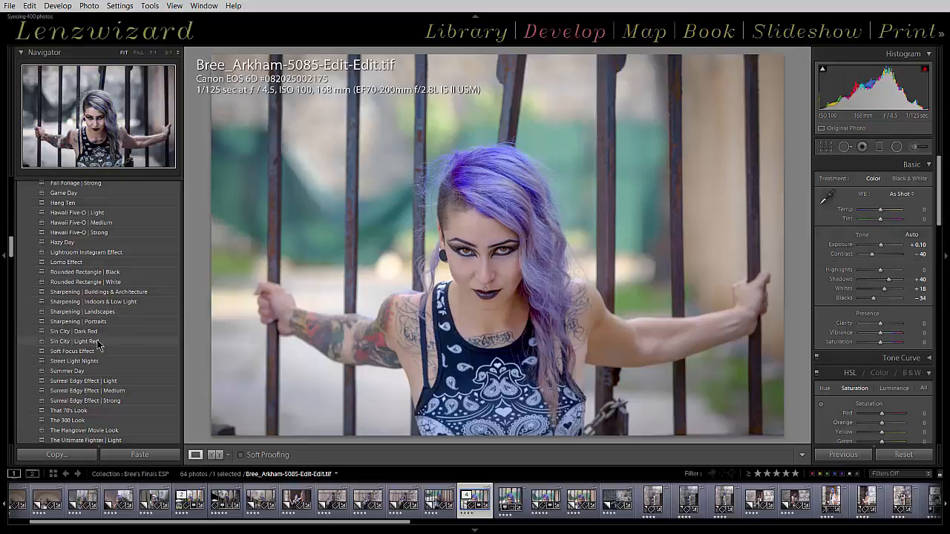
pyautogui.click(98, 332)
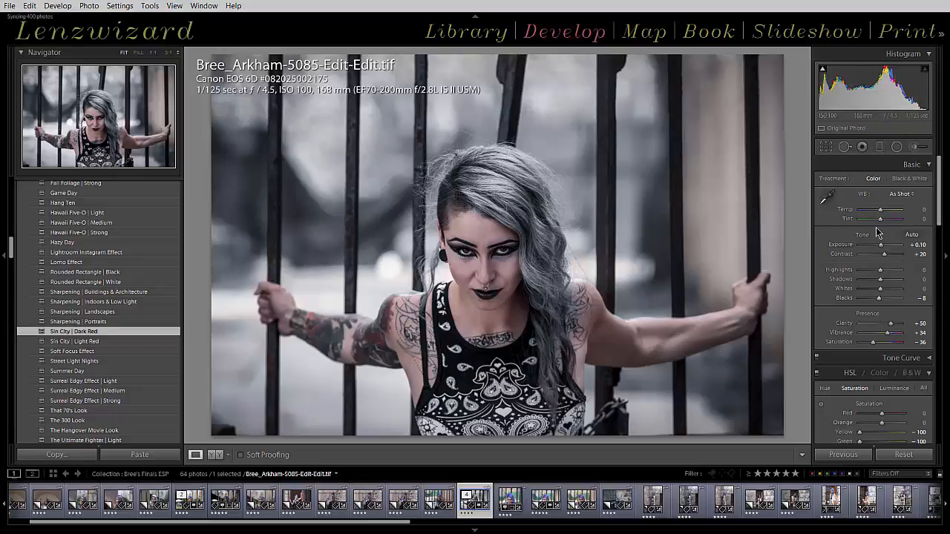
pyautogui.scroll(-2, 879, 236)
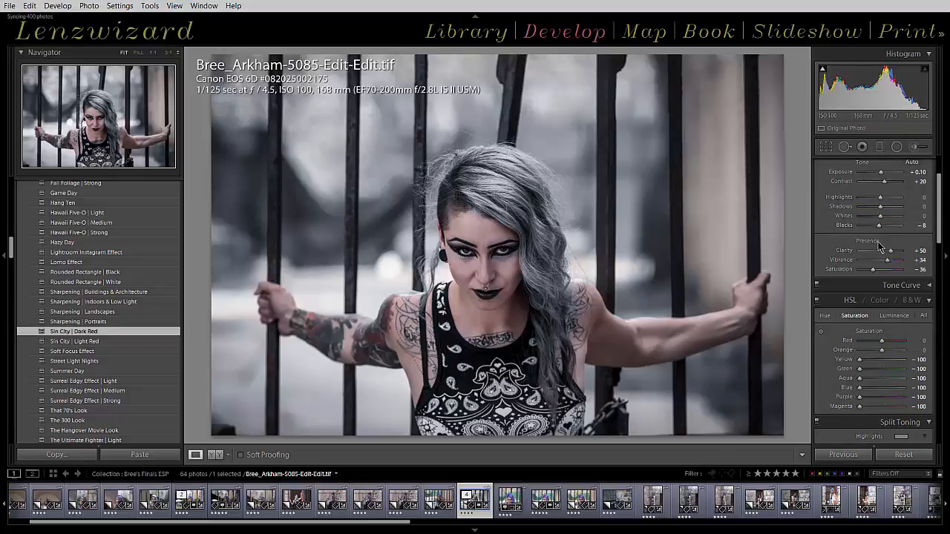
pyautogui.click(895, 317)
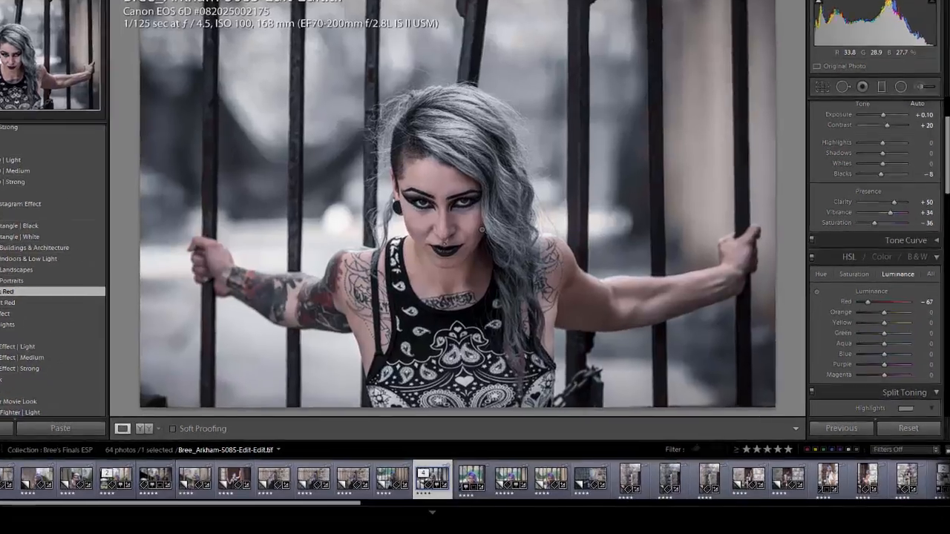
# Open the edited photo as a Smart Object in Photoshop.
pyautogui.rightClick(480, 478)
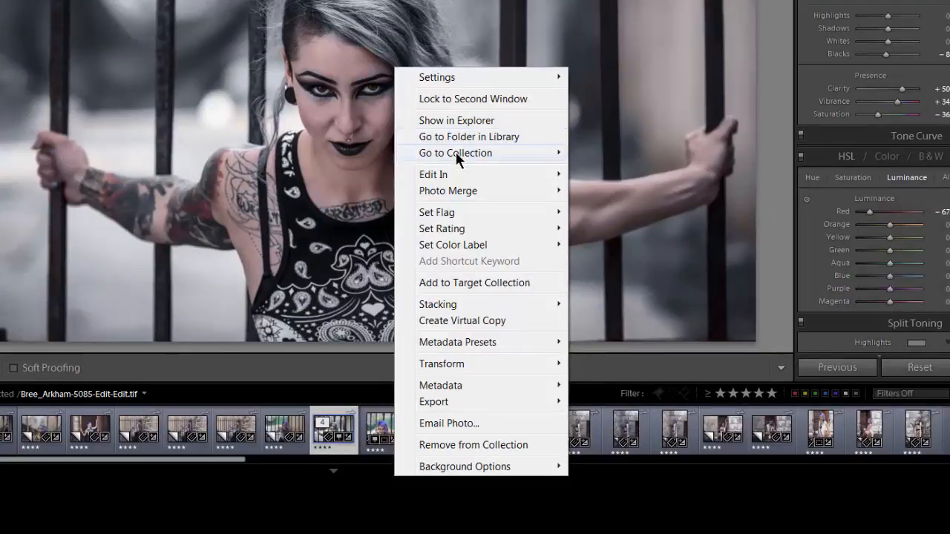
pyautogui.moveTo(453, 174)
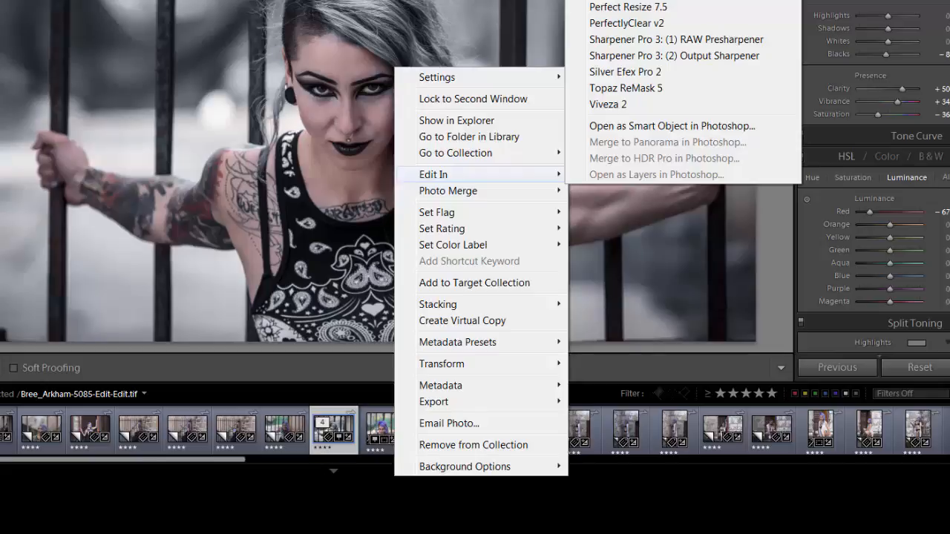
pyautogui.click(667, 125)
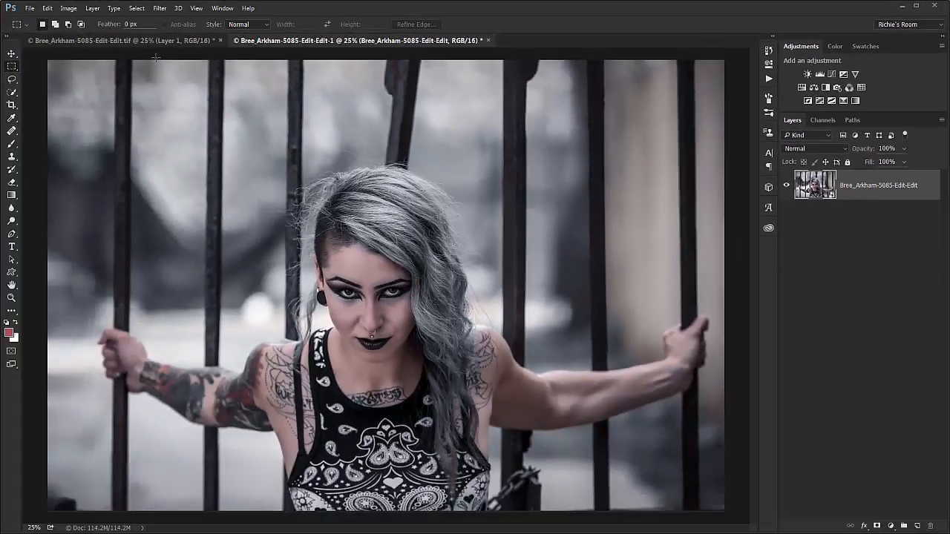
pyautogui.click(165, 42)
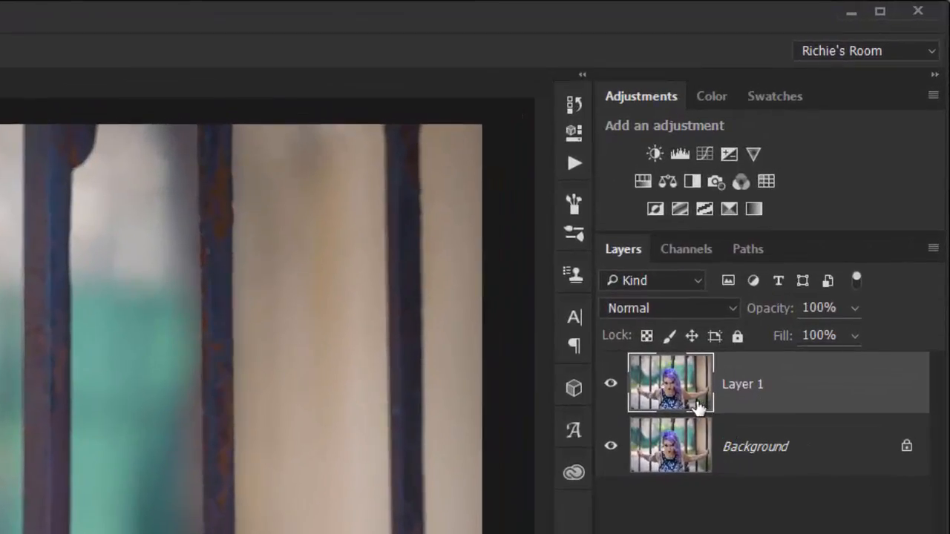
pyautogui.rightClick(795, 404)
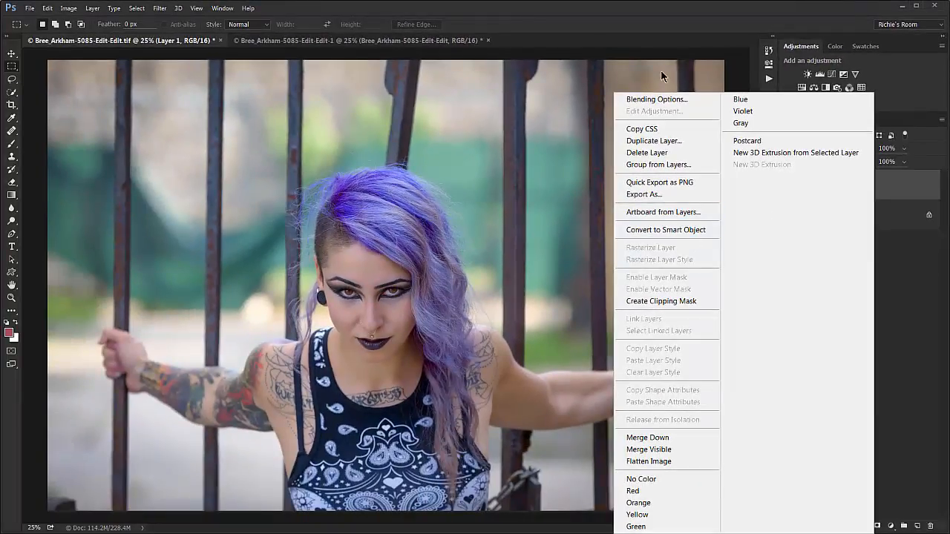
pyautogui.click(649, 2)
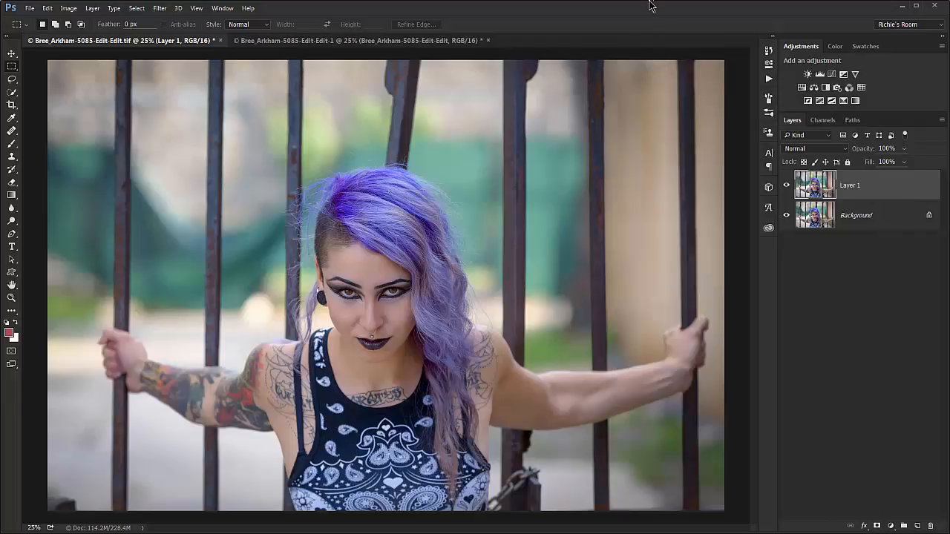
pyautogui.click(404, 43)
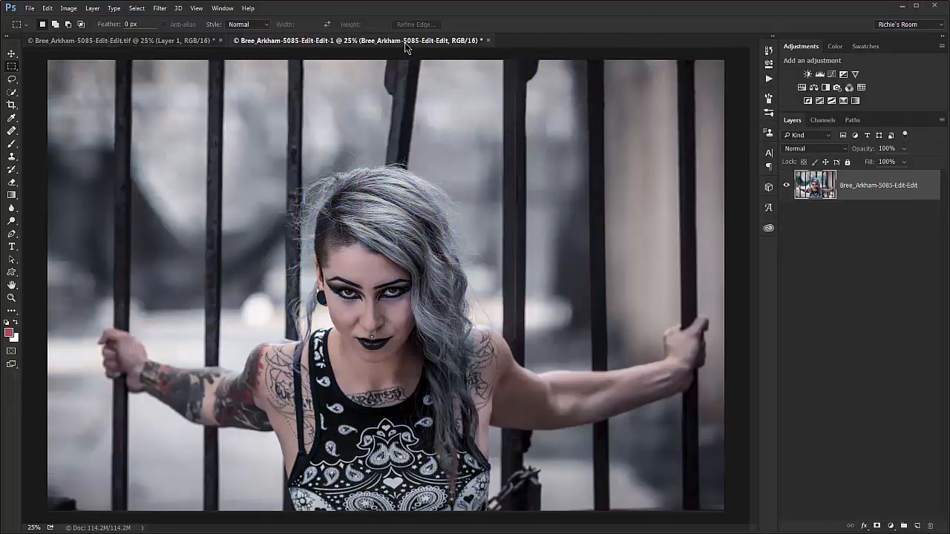
pyautogui.doubleClick(830, 197)
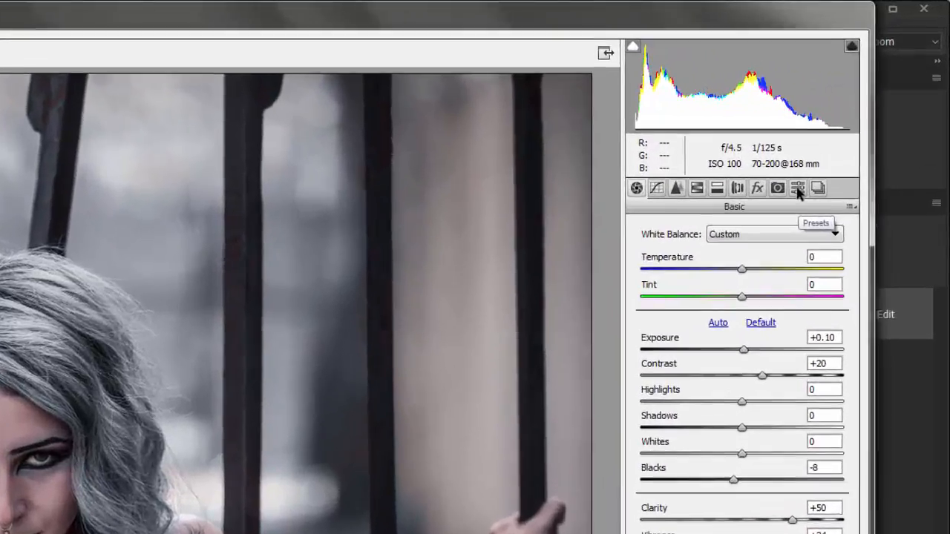
pyautogui.click(859, 111)
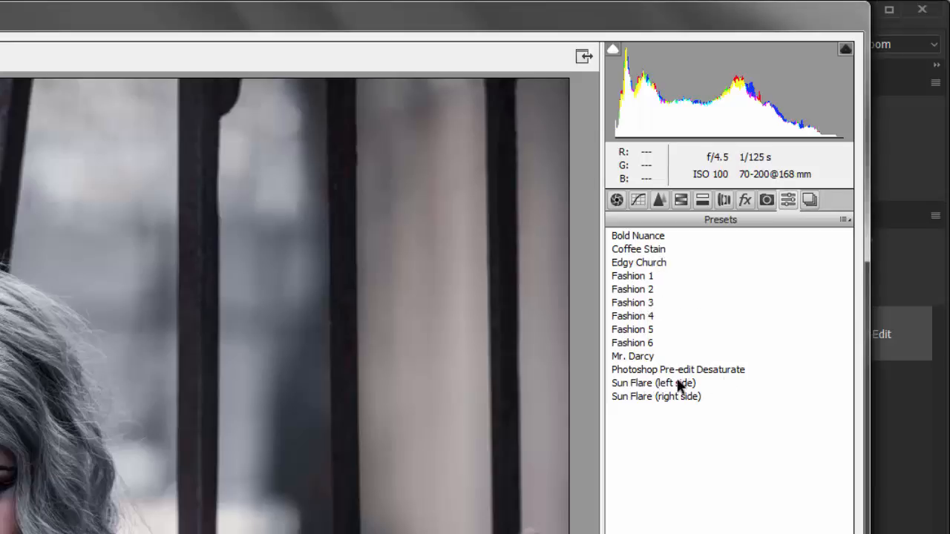
# Save all the current Camera Raw settings as a preset file named Sin_City_Dark.
pyautogui.click(845, 223)
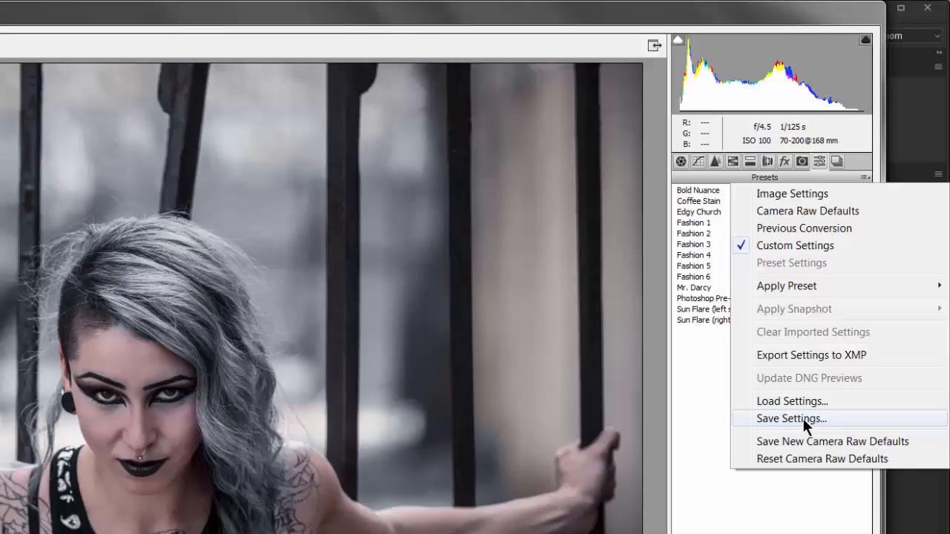
pyautogui.click(791, 419)
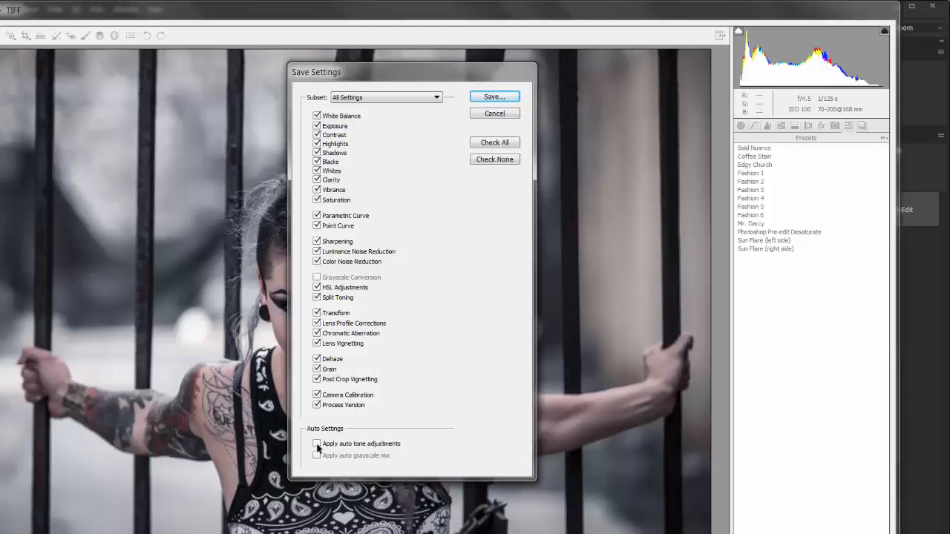
pyautogui.click(499, 97)
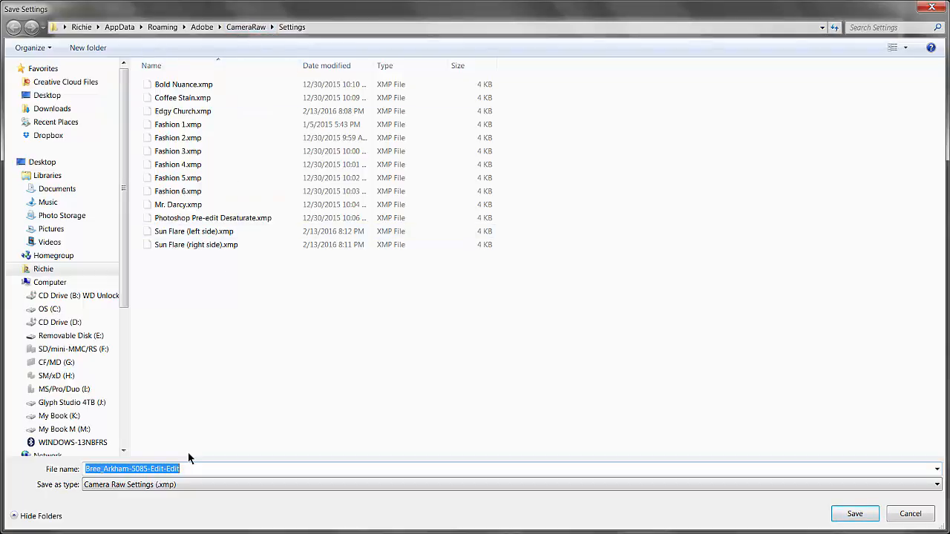
pyautogui.write('Sin')
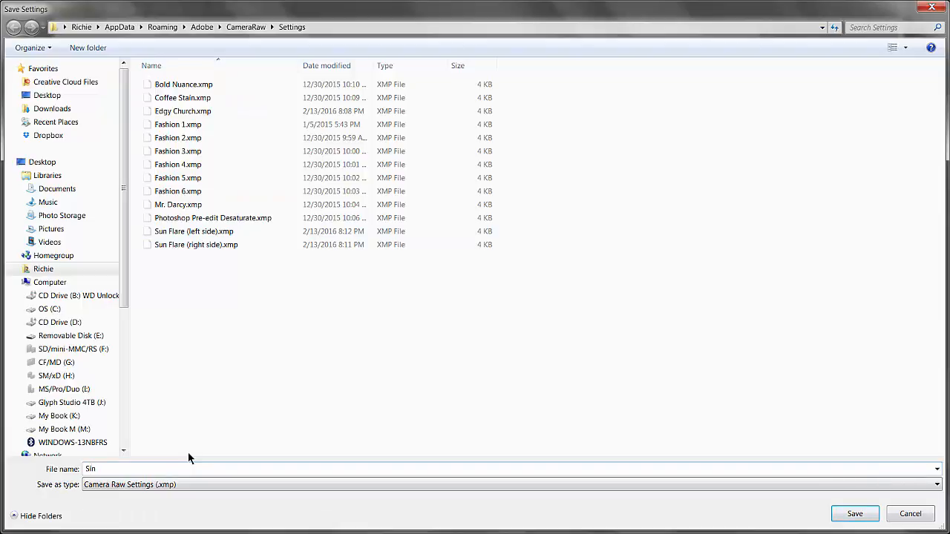
pyautogui.write('_City_Dark')
pyautogui.click(866, 519)
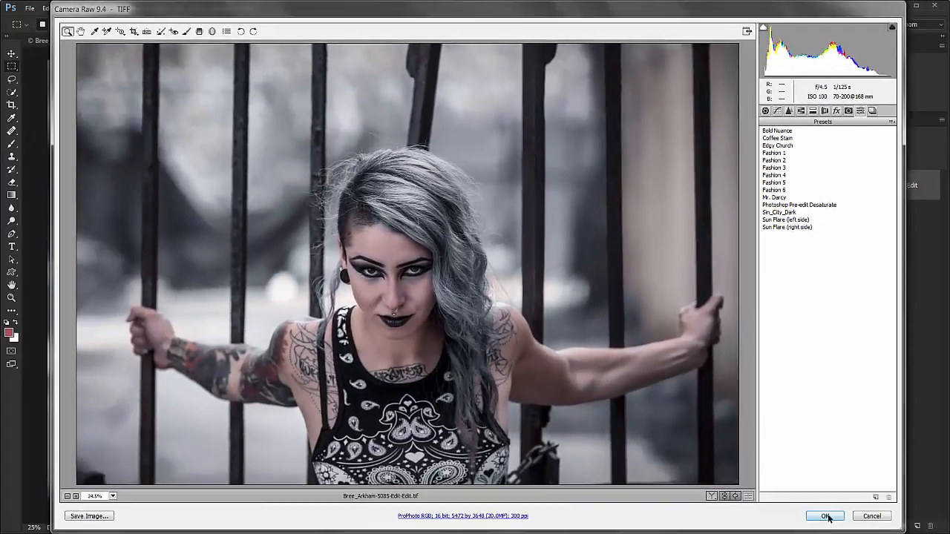
# Accept the Camera Raw edit and close the smart object document without saving changes.
pyautogui.click(825, 516)
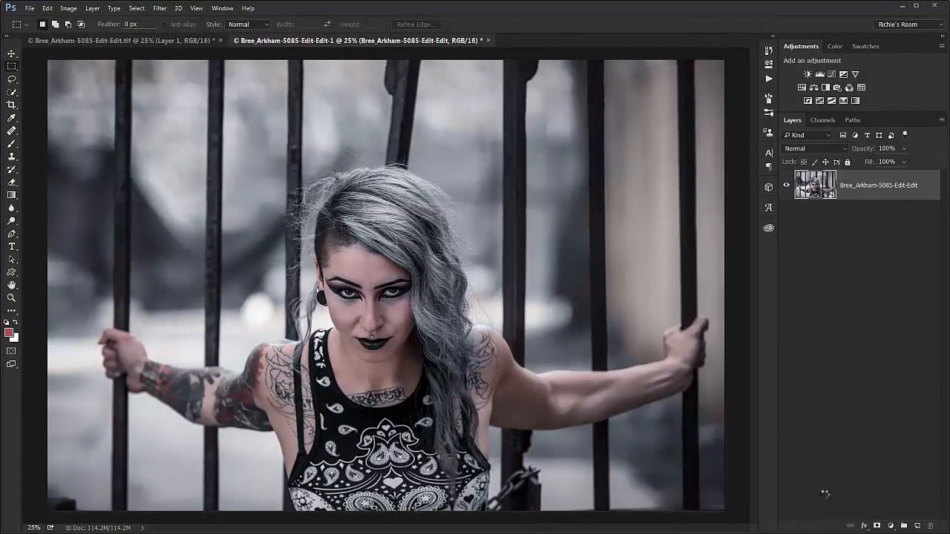
pyautogui.click(489, 41)
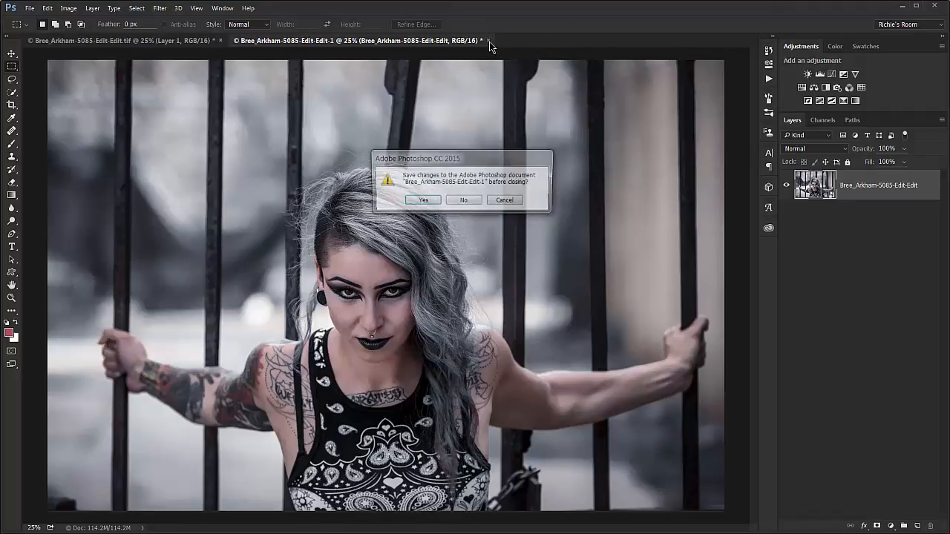
pyautogui.click(464, 202)
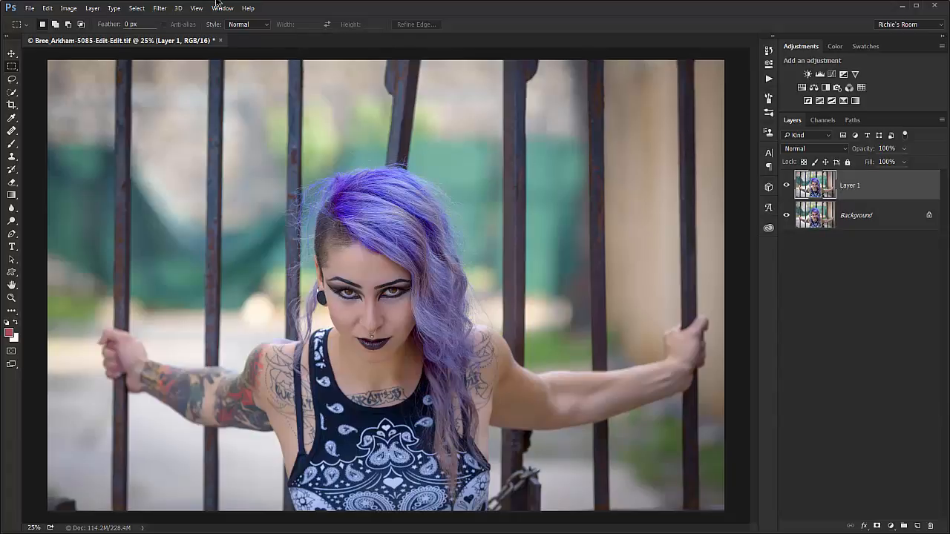
# Try the Sin_City_Dark preset on Layer 1 with the Camera Raw Filter.
pyautogui.click(160, 9)
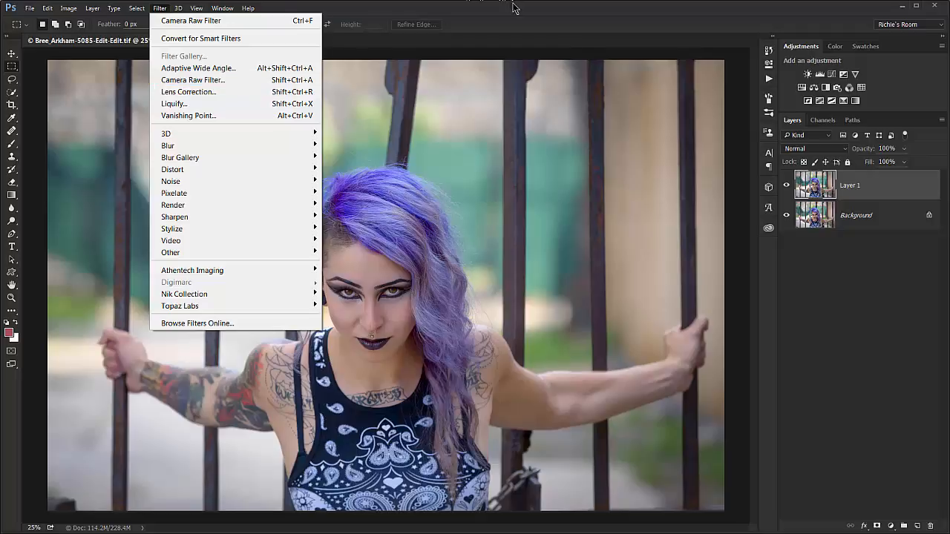
pyautogui.click(517, 34)
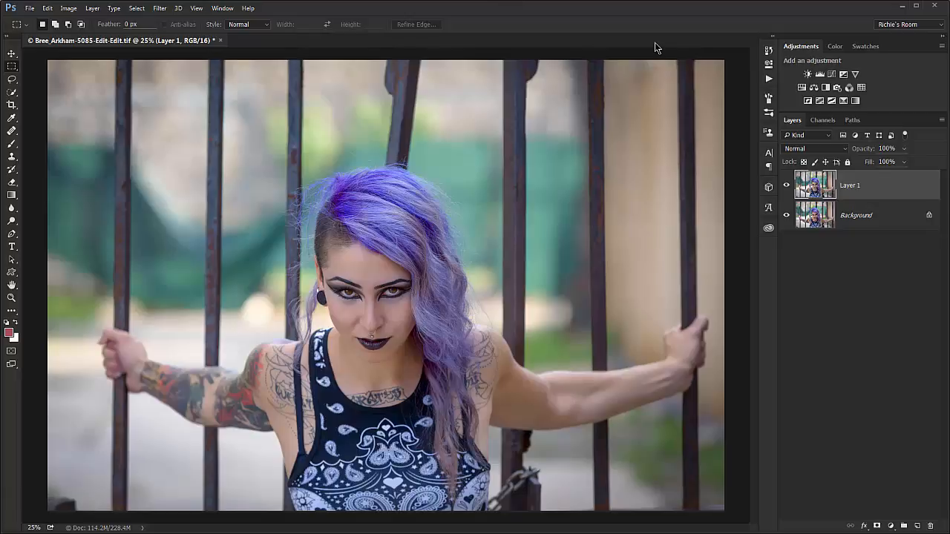
pyautogui.hotkey('ctrl', 'shift', 'a')
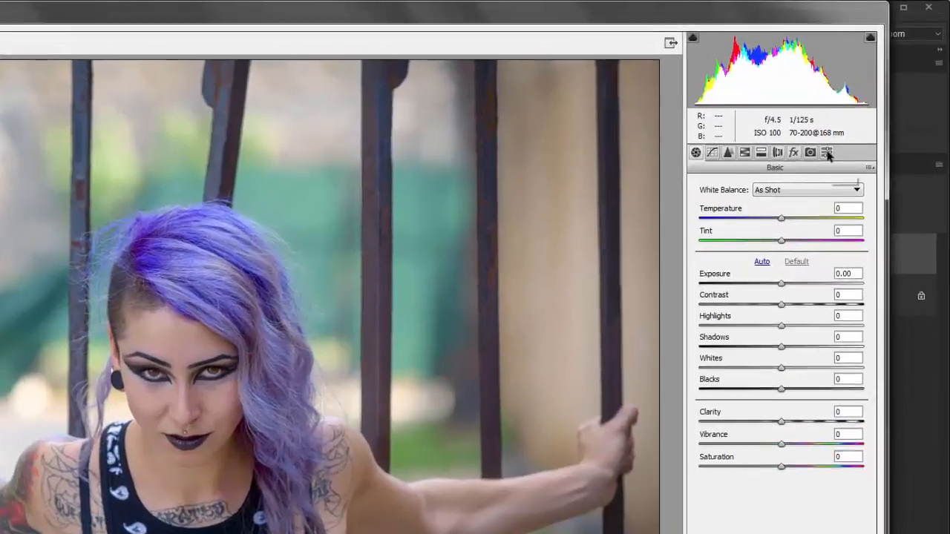
pyautogui.click(861, 112)
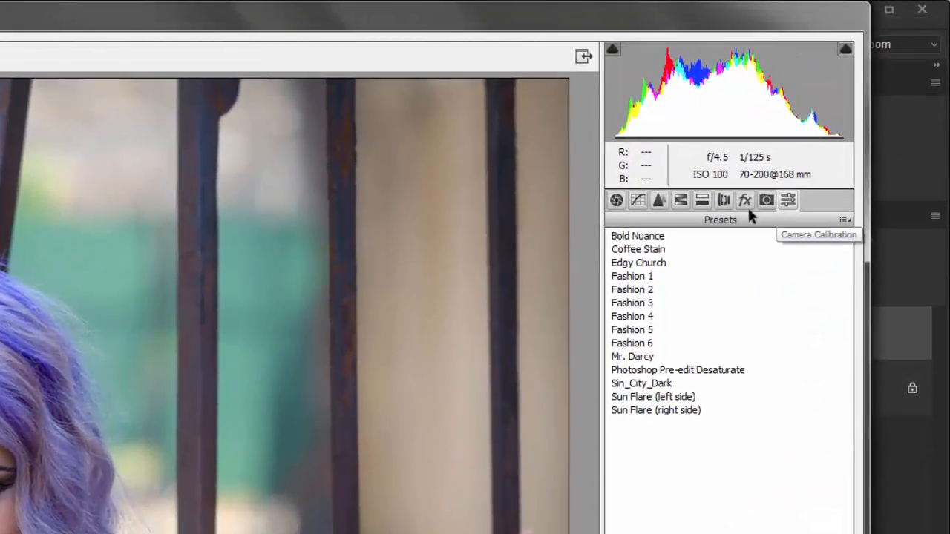
pyautogui.click(641, 384)
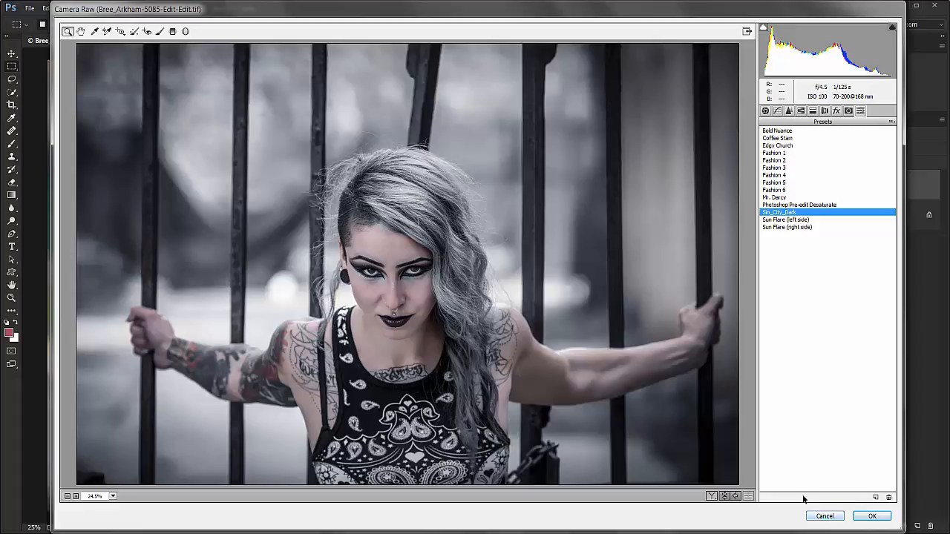
pyautogui.click(823, 515)
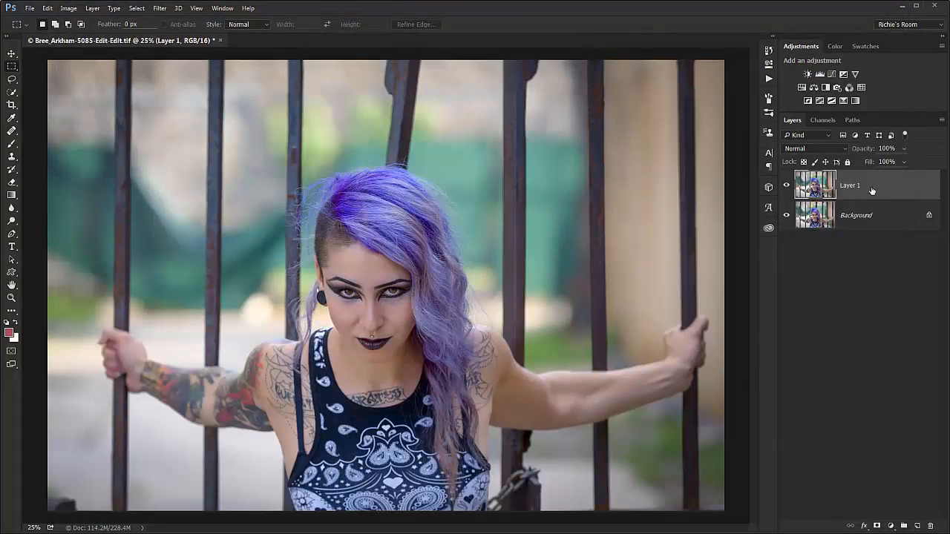
# Duplicate Layer 1 and apply the Sin_City_Dark preset to the copy with the Camera Raw Filter.
pyautogui.hotkey('ctrl', 'j')
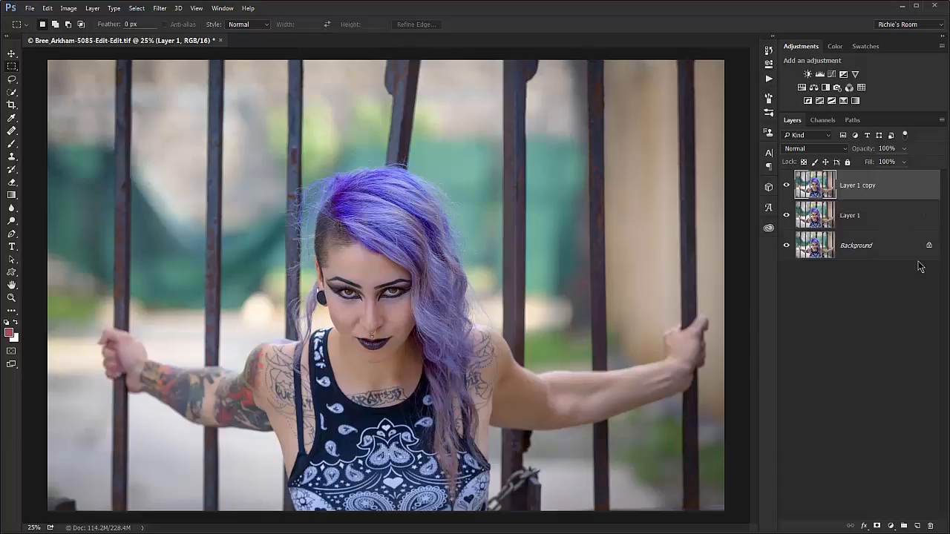
pyautogui.click(158, 8)
pyautogui.click(195, 79)
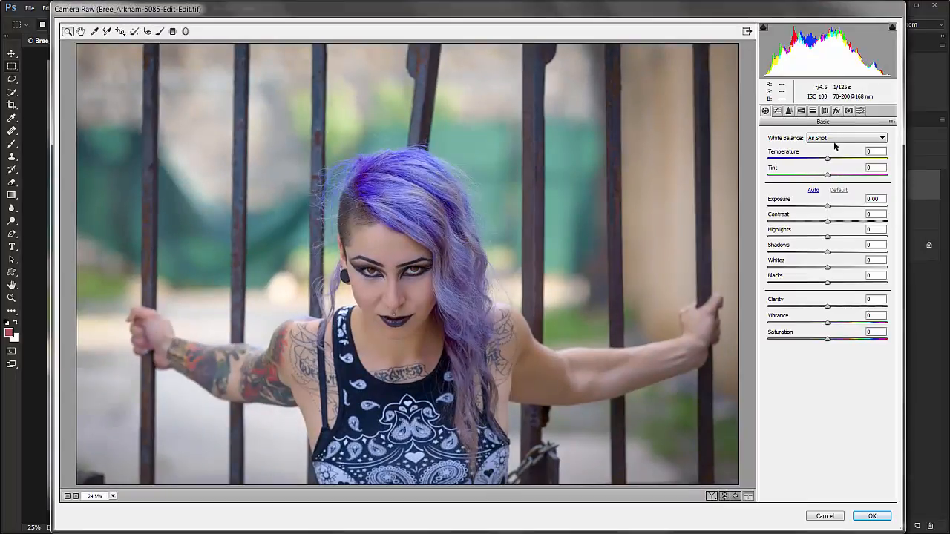
pyautogui.click(860, 114)
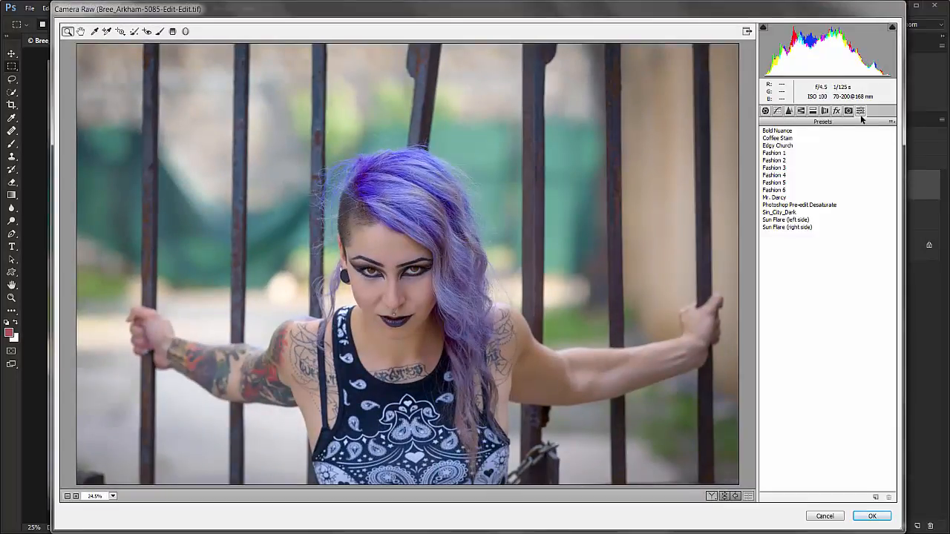
pyautogui.click(777, 213)
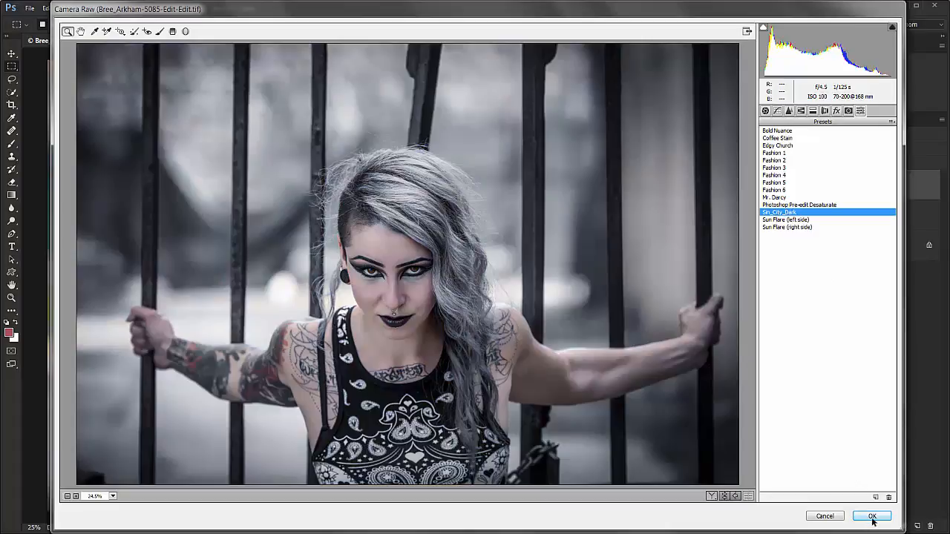
pyautogui.click(872, 516)
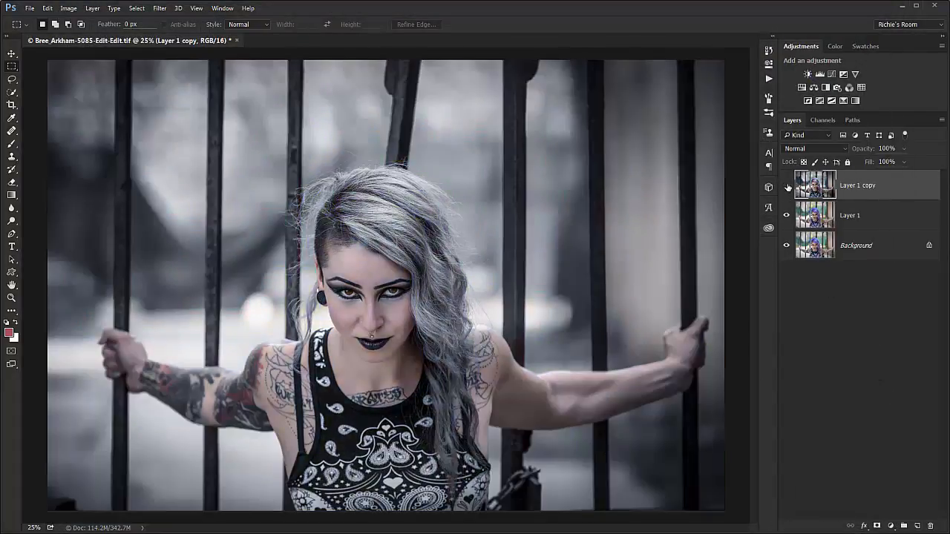
# Hide Layer 1 copy and apply the Fashion 2 preset to Layer 1 with the Camera Raw Filter.
pyautogui.click(788, 187)
pyautogui.hotkey('alt', '[')
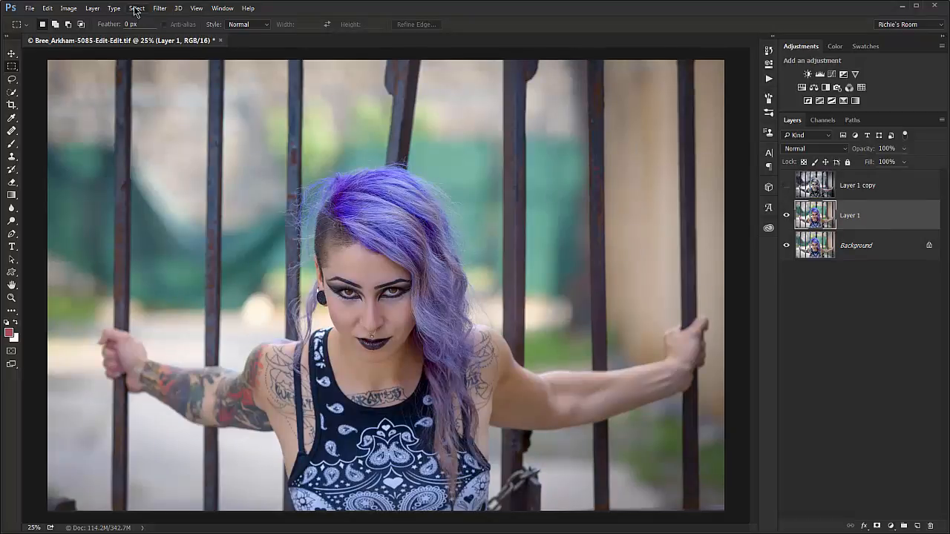
pyautogui.click(159, 8)
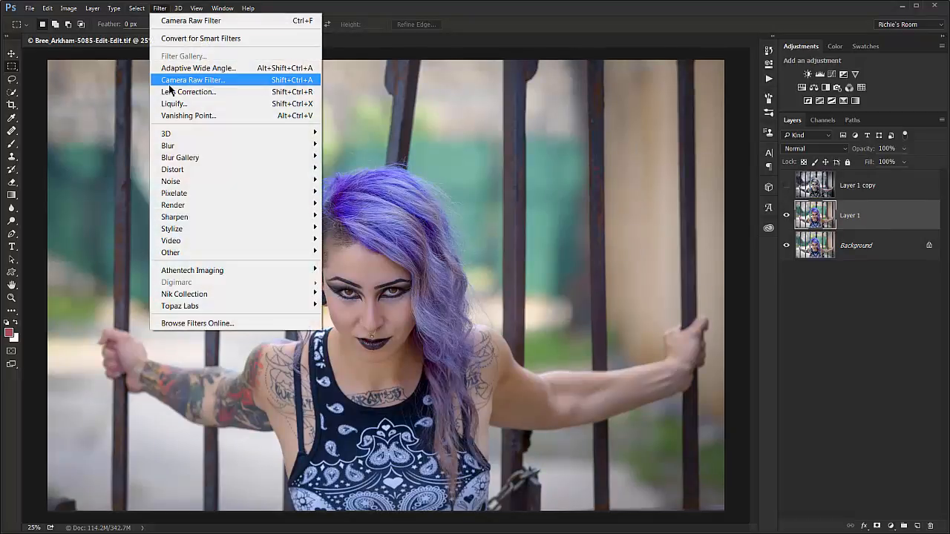
pyautogui.click(178, 81)
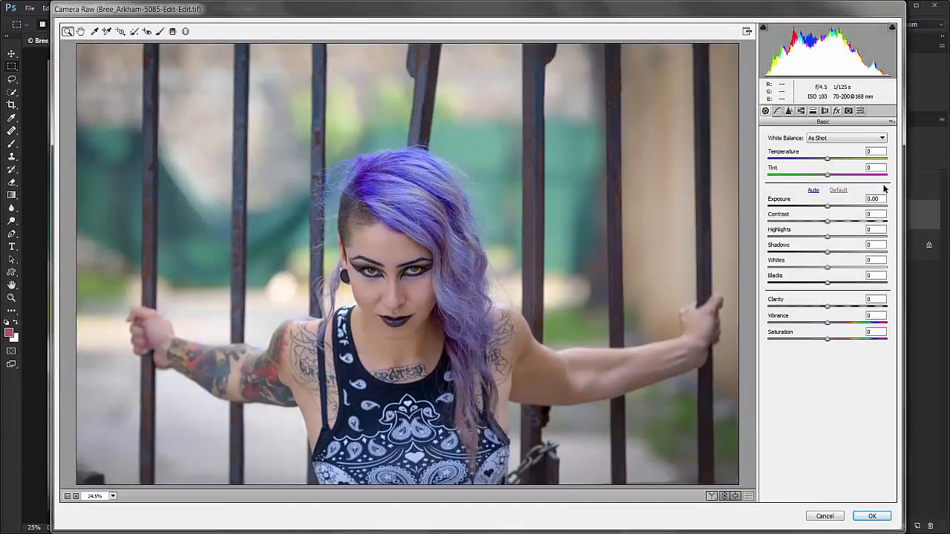
pyautogui.click(860, 111)
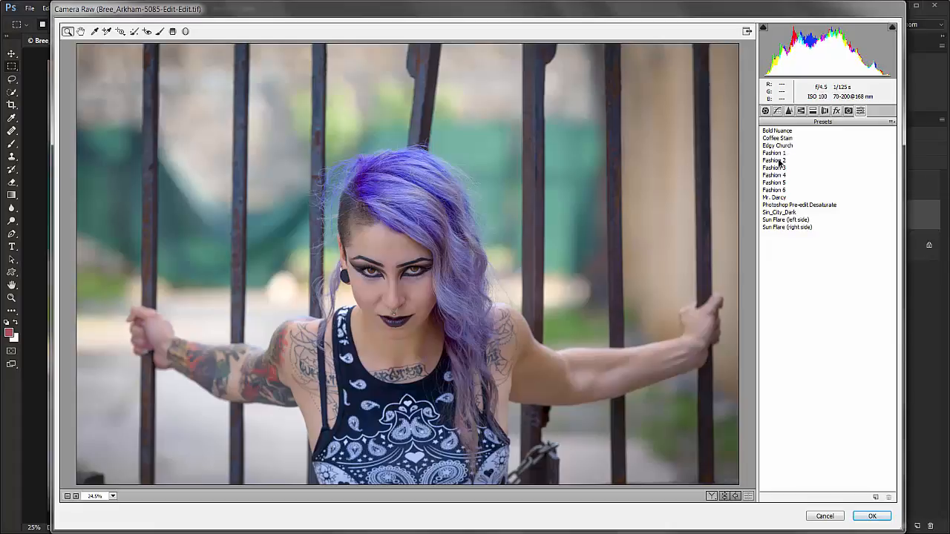
pyautogui.click(779, 162)
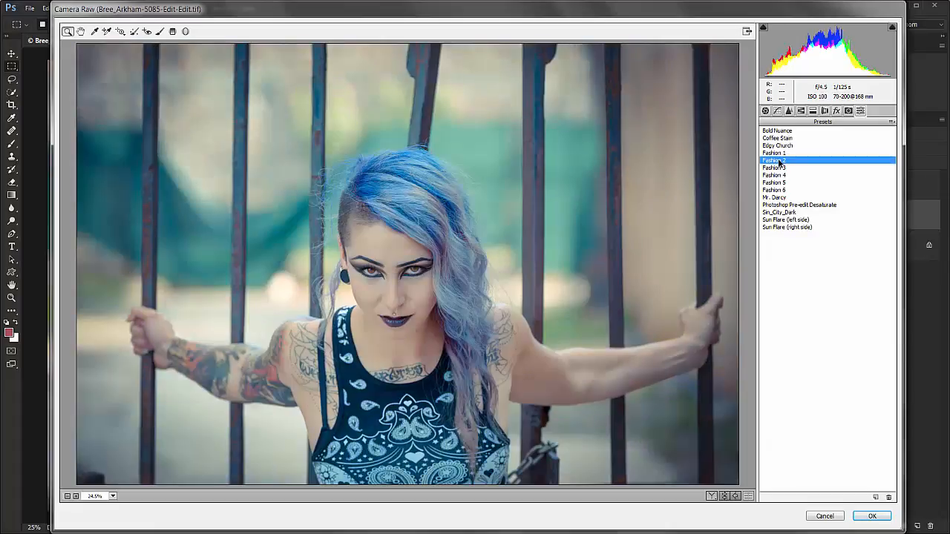
pyautogui.click(872, 517)
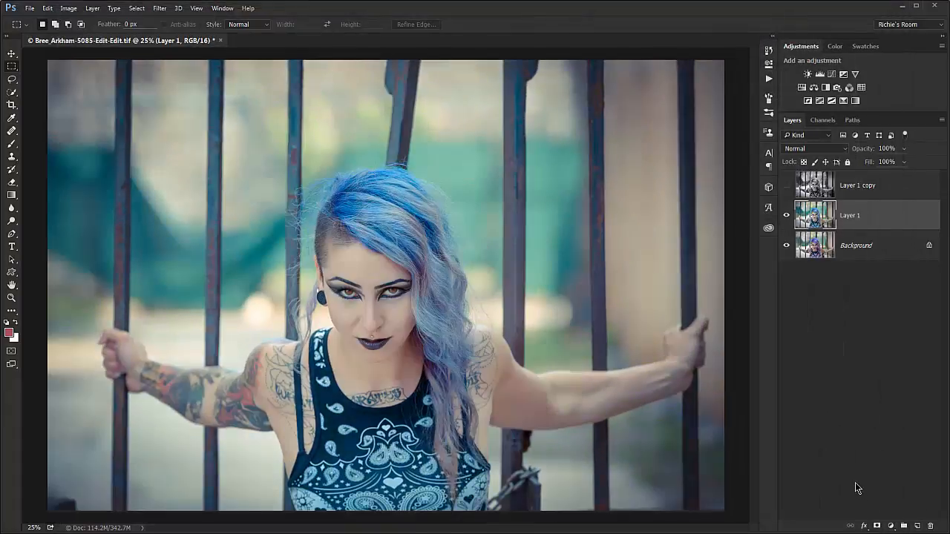
# Show Layer 1 copy, reduce its opacity to 28%, and toggle Layer 1's visibility off and on to compare the blend.
pyautogui.click(787, 185)
pyautogui.click(884, 194)
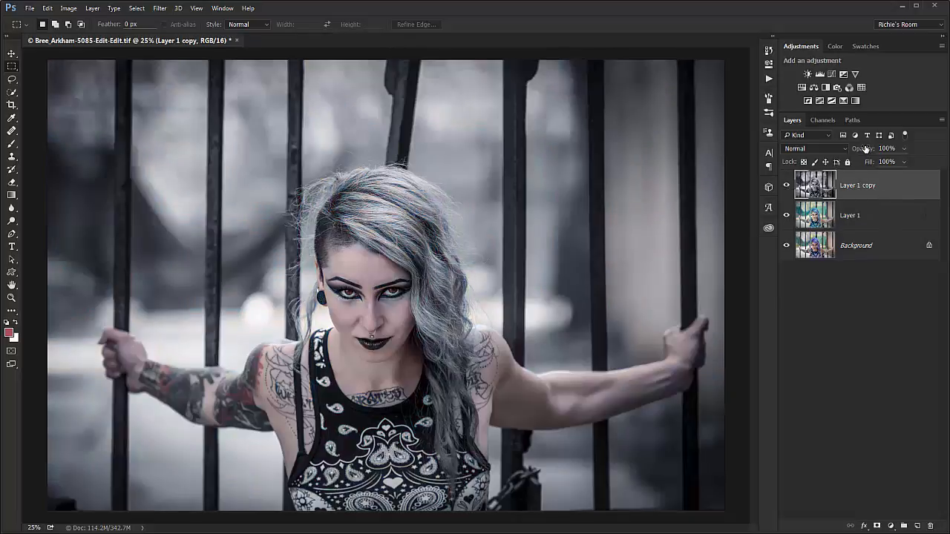
pyautogui.moveTo(865, 148); pyautogui.dragTo(829, 153)
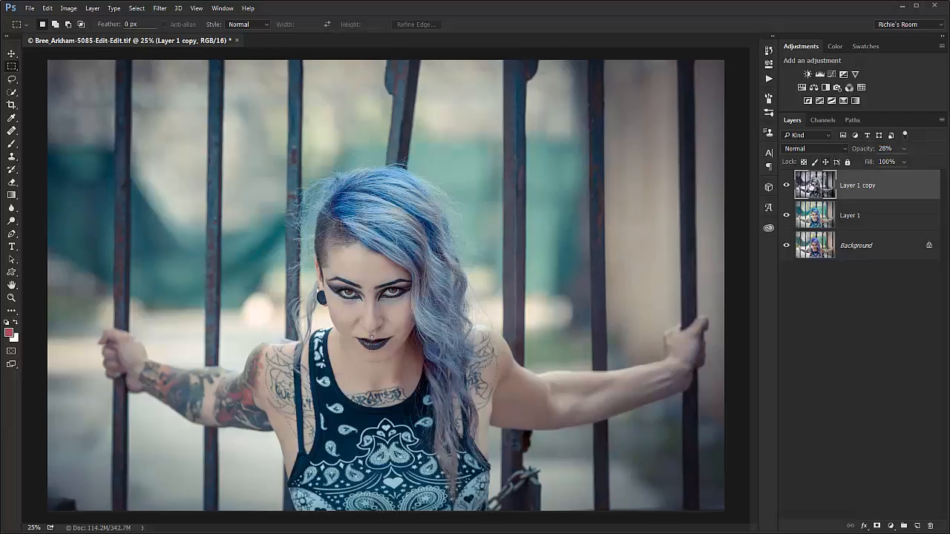
pyautogui.click(786, 216)
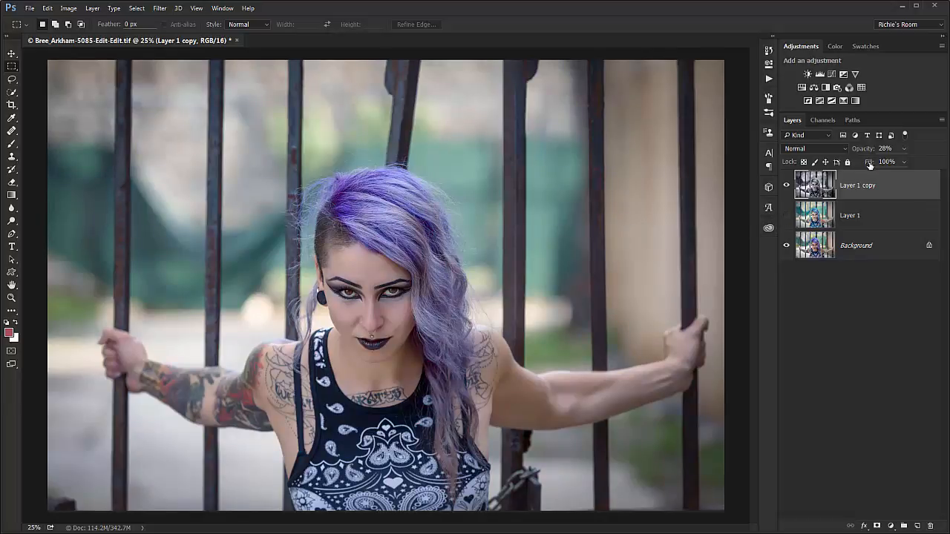
pyautogui.click(785, 217)
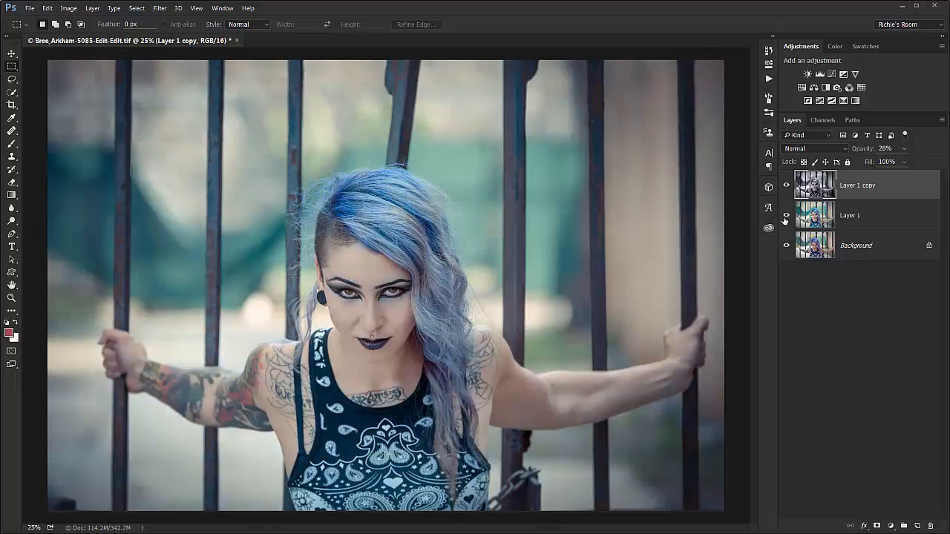
# Set Layer 1 copy to the Soft Light blend mode at 100% opacity.
pyautogui.click(826, 150)
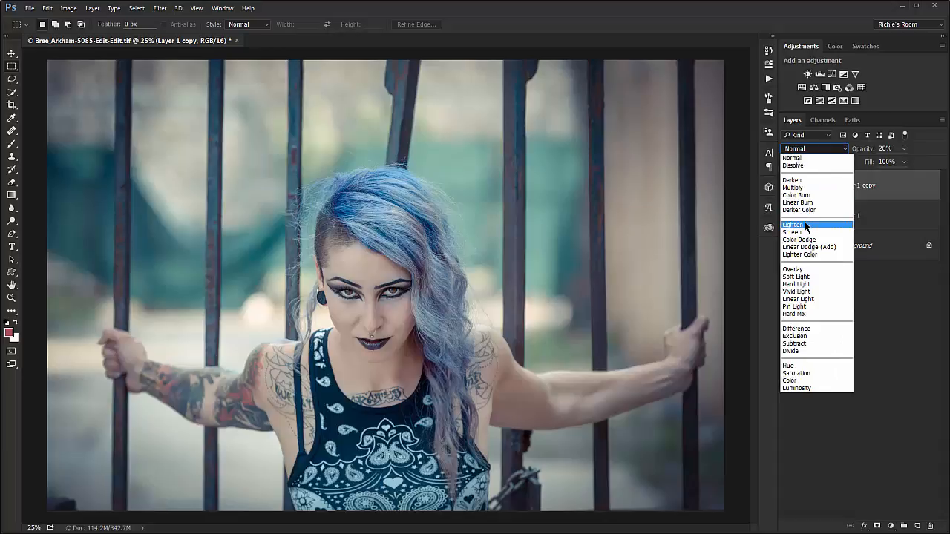
pyautogui.click(795, 276)
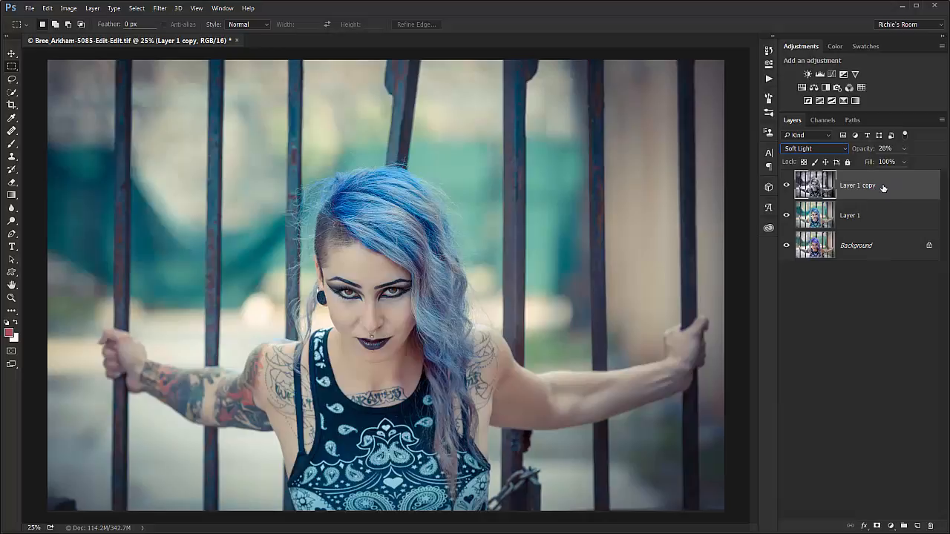
pyautogui.moveTo(870, 154); pyautogui.dragTo(907, 158)
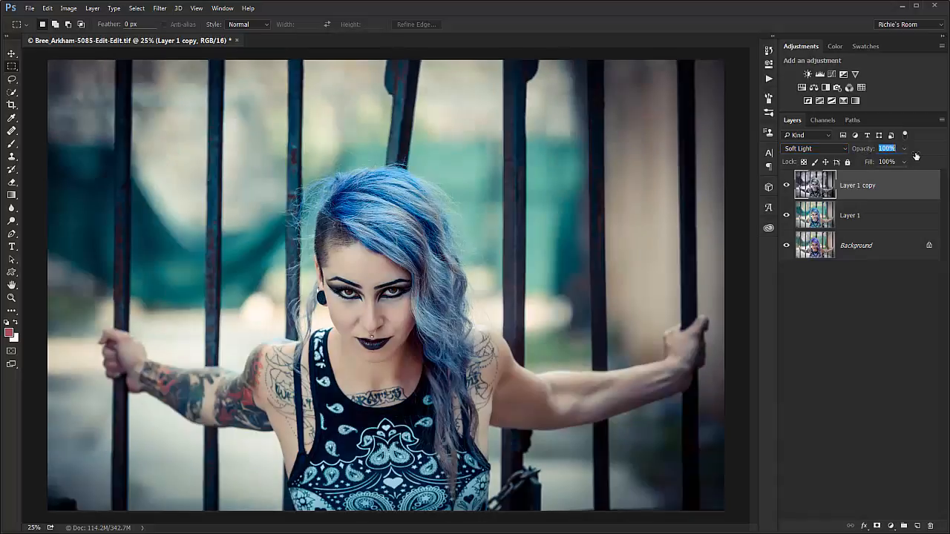
# Try the Overlay blend mode on Layer 1 copy and switch the layer to Multiply.
pyautogui.click(820, 151)
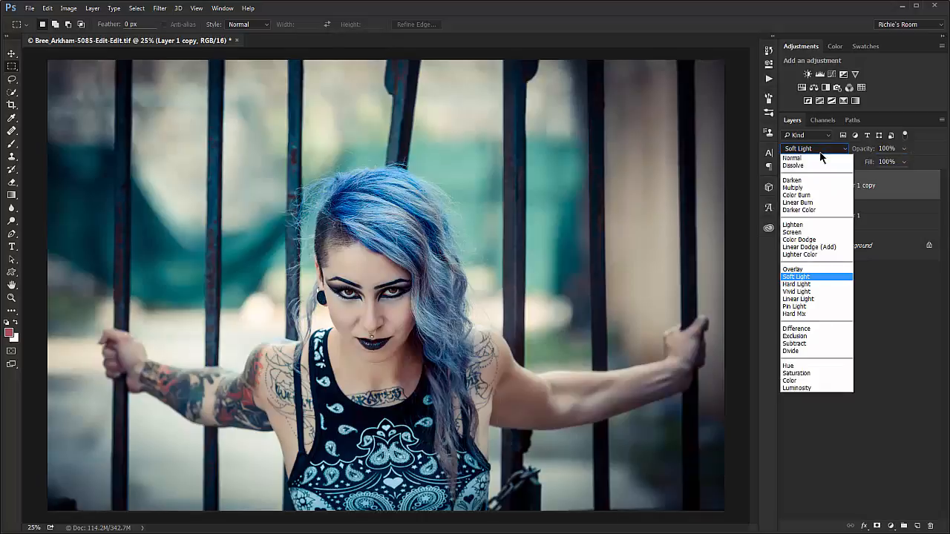
pyautogui.click(805, 270)
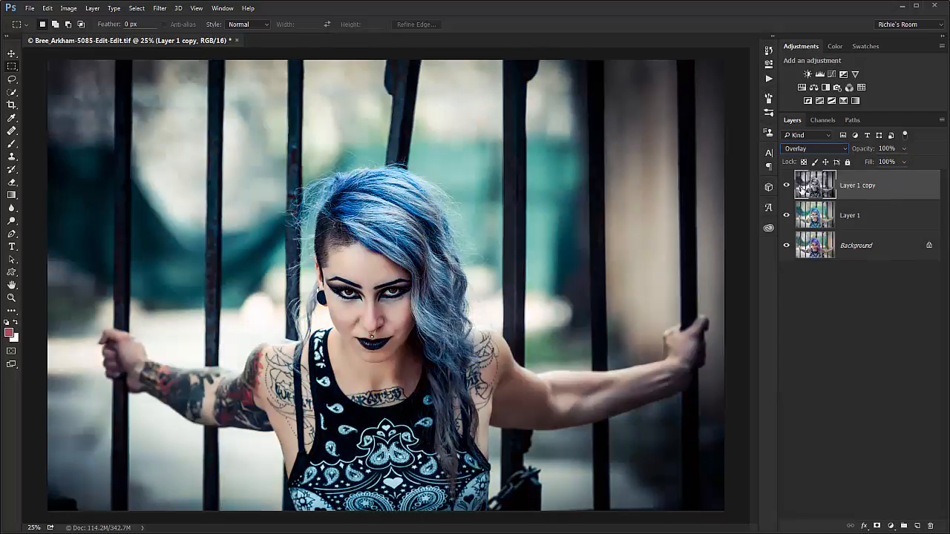
pyautogui.click(812, 152)
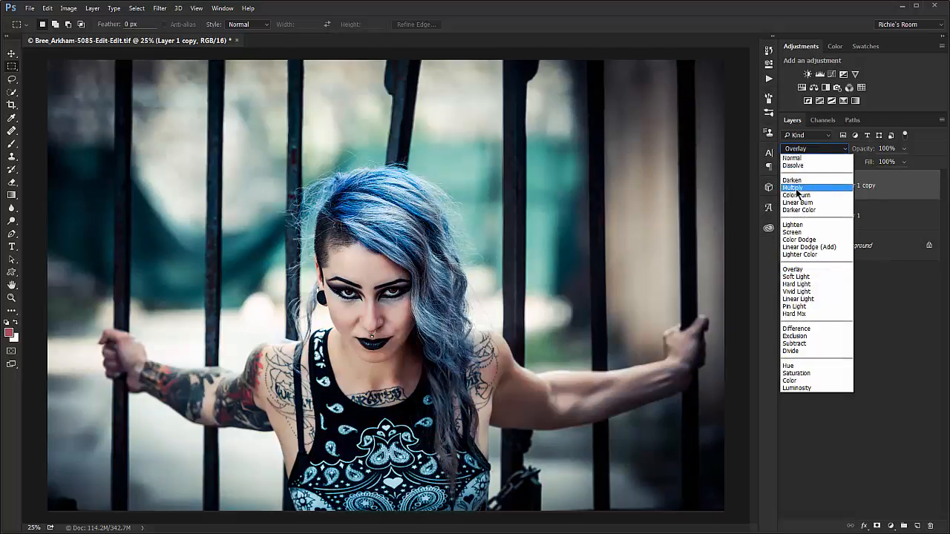
pyautogui.click(797, 189)
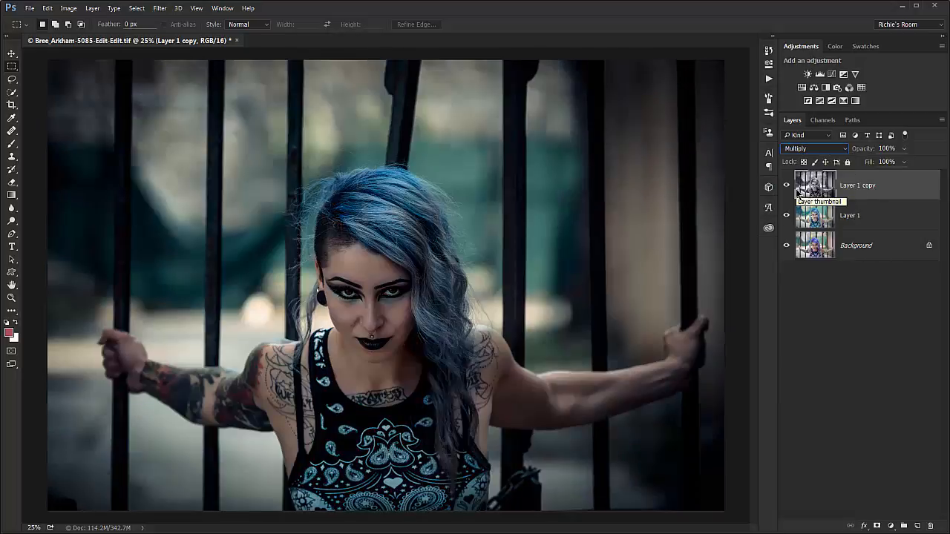